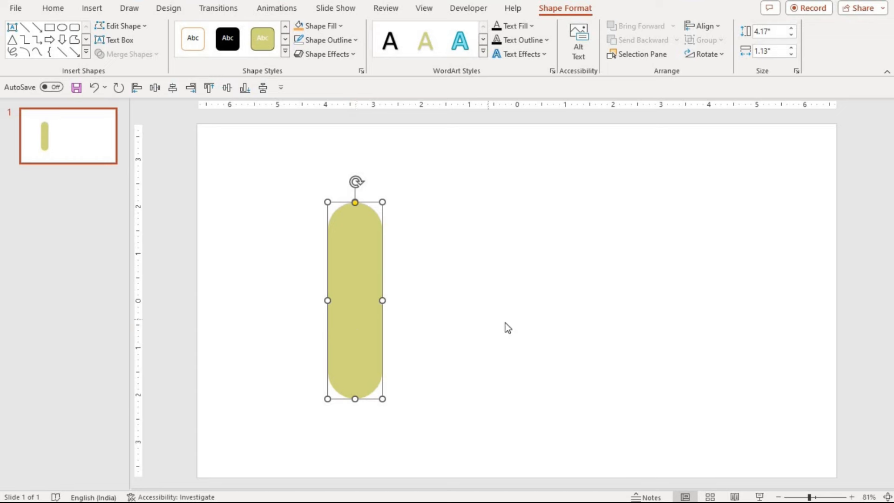
Set the slide background to a solid fill in the lightest grey shade of the white theme colour
{"action": "right_click", "coordinate": [505, 323]}
{"action": "left_click", "coordinate": [565, 464]}
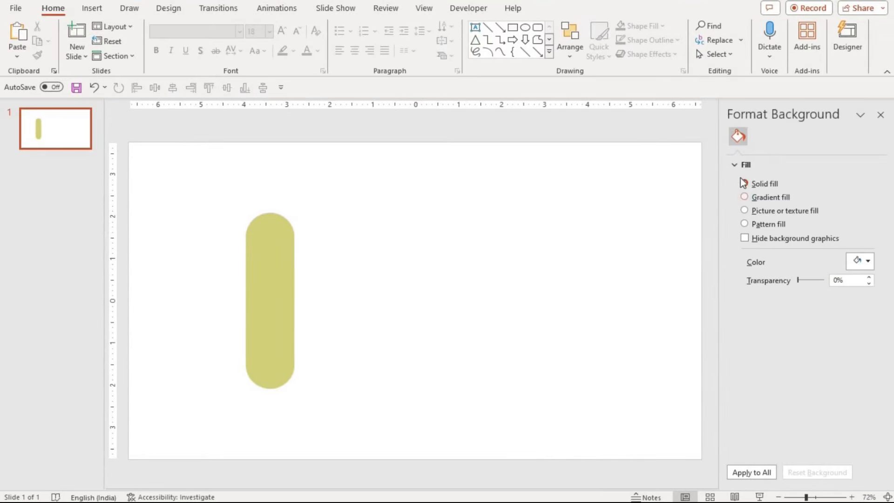
{"action": "left_click", "coordinate": [872, 262]}
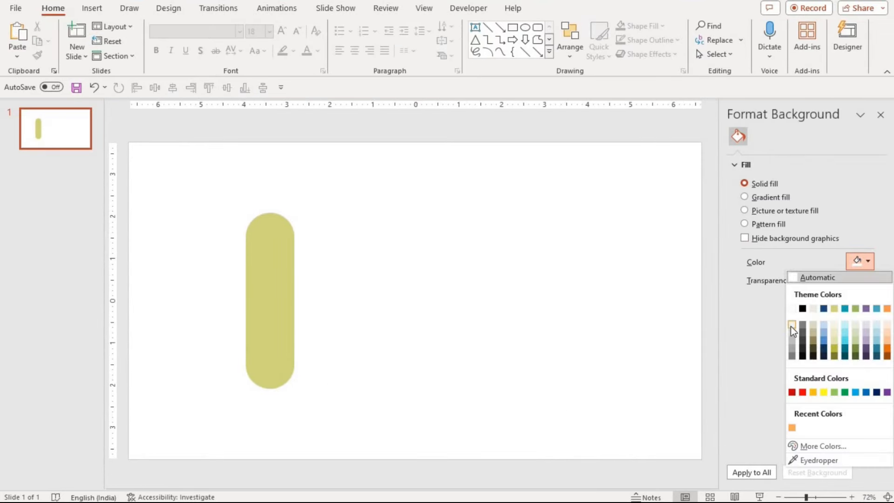
{"action": "left_click", "coordinate": [791, 326]}
Apply the top-left inner shadow preset to the rounded green bar
{"action": "left_click", "coordinate": [257, 330]}
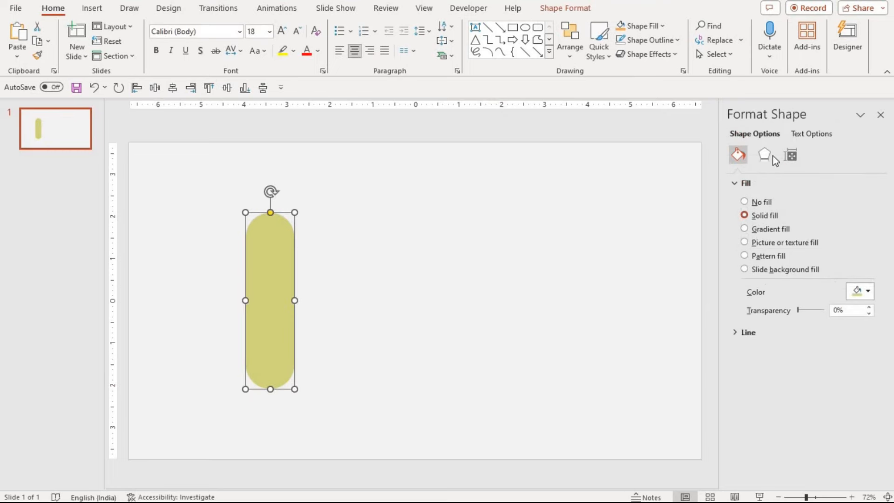
{"action": "left_click", "coordinate": [764, 155]}
{"action": "left_click", "coordinate": [770, 189]}
{"action": "left_click", "coordinate": [866, 201]}
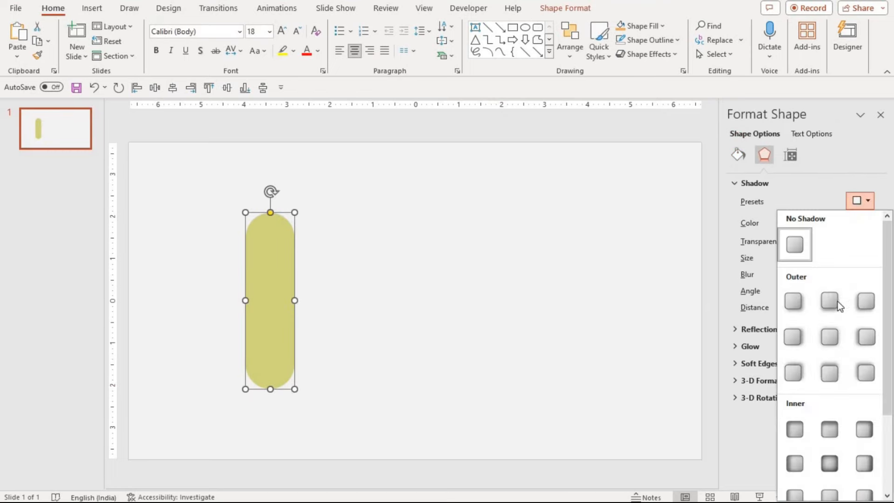
{"action": "left_click", "coordinate": [795, 428]}
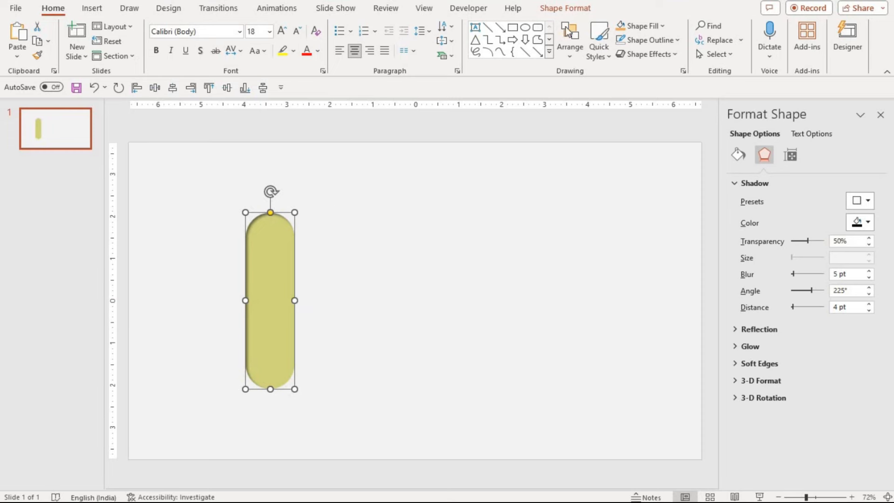
Add a 1.13" circle over the bar's upper end with a white fill and no outline
{"action": "left_click", "coordinate": [567, 9]}
{"action": "left_click", "coordinate": [525, 27]}
{"action": "left_click_drag", "start_coordinate": [331, 221], "coordinate": [273, 237]}
{"action": "left_click", "coordinate": [335, 40]}
{"action": "left_click", "coordinate": [326, 210]}
{"action": "left_click", "coordinate": [320, 27]}
{"action": "left_click", "coordinate": [299, 58]}
{"action": "left_click", "coordinate": [336, 313]}
Duplicate the white circle and give the copy a linear gradient fill ending in White, Background 1, Darker 15%
{"action": "left_click", "coordinate": [269, 225]}
{"action": "left_click", "coordinate": [274, 231]}
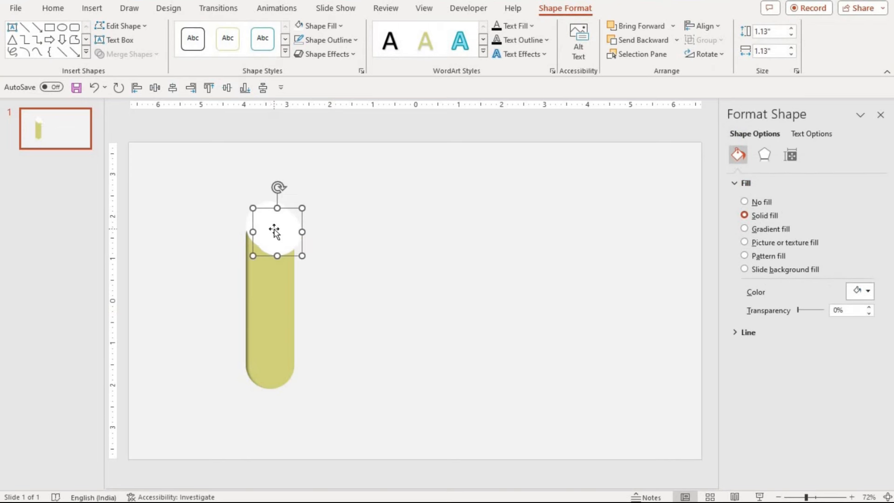
{"action": "left_click", "coordinate": [751, 228]}
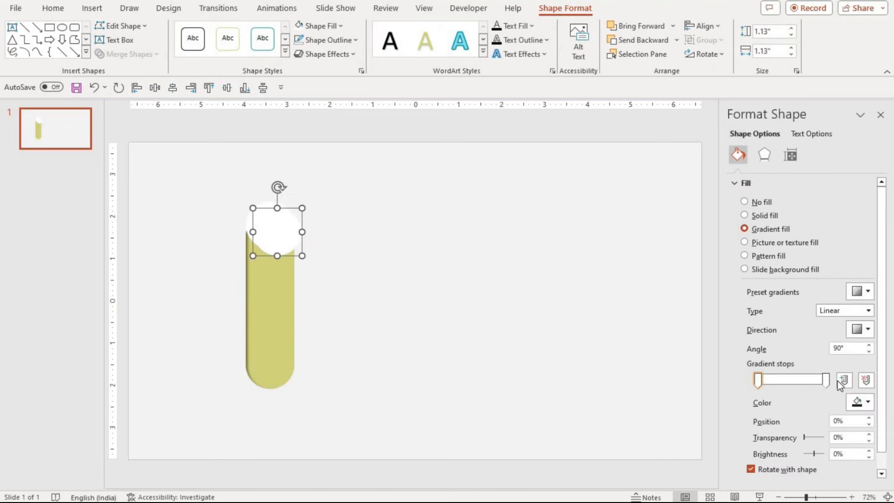
{"action": "left_click", "coordinate": [824, 381]}
{"action": "left_click", "coordinate": [867, 402]}
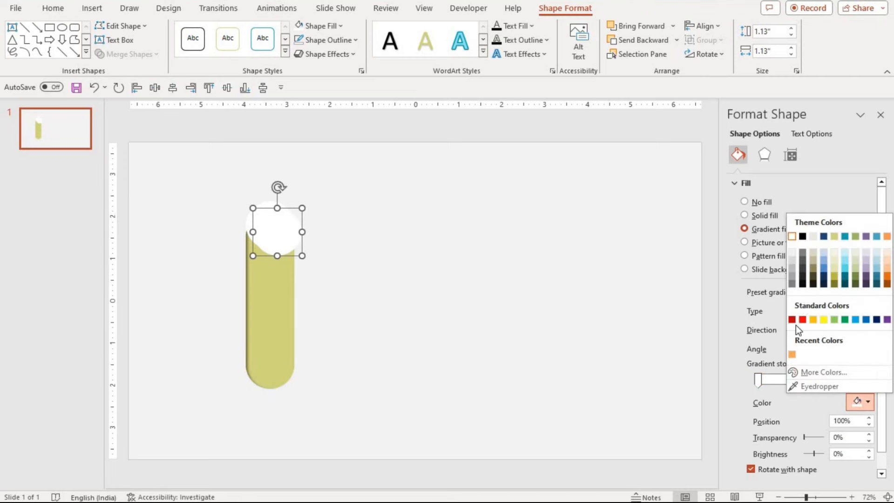
{"action": "left_click", "coordinate": [789, 261]}
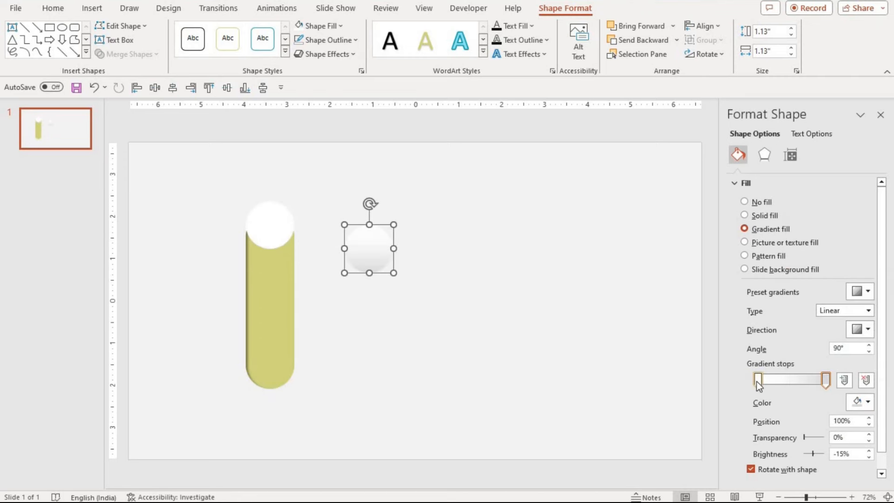
Make the gradient's white stop 100% transparent at position 19% and place the gradient circle exactly over the white circle
{"action": "left_click", "coordinate": [758, 380]}
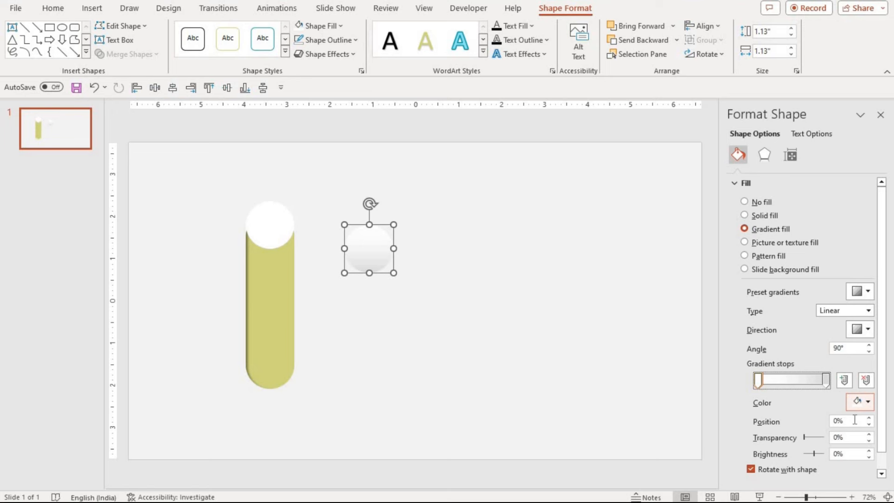
{"action": "left_click", "coordinate": [811, 437]}
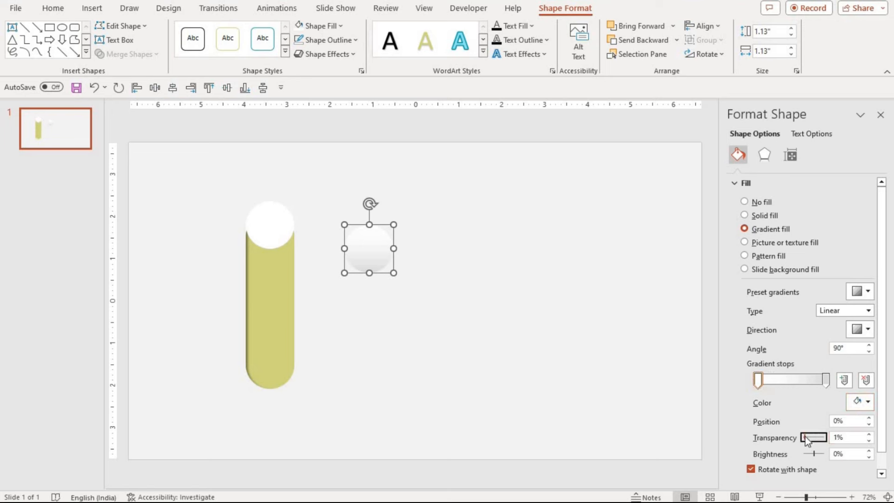
{"action": "left_click", "coordinate": [826, 380]}
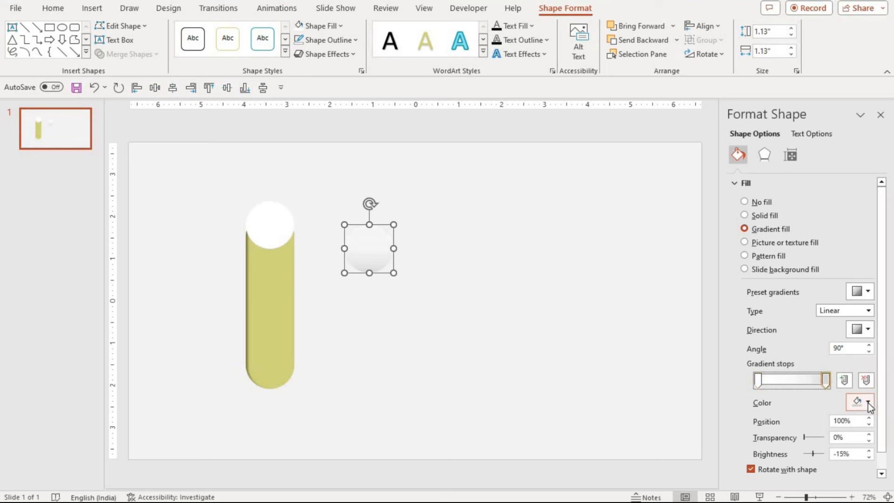
{"action": "left_click", "coordinate": [868, 403]}
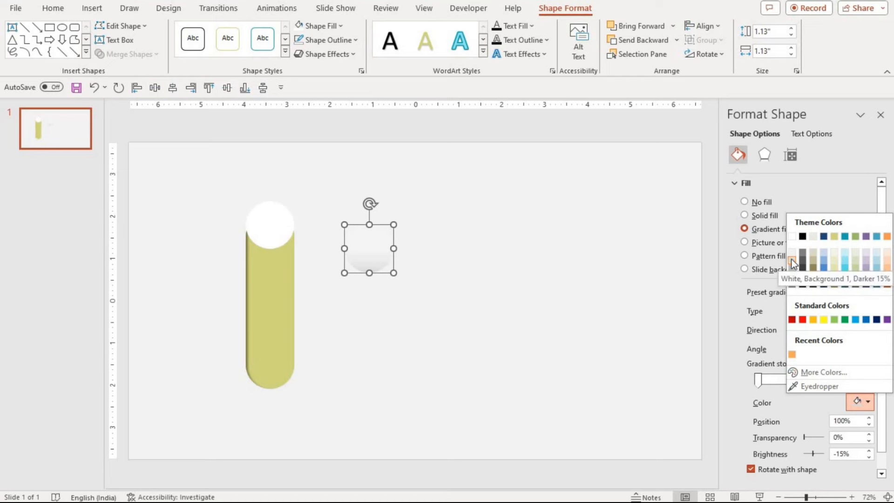
{"action": "left_click", "coordinate": [792, 259]}
{"action": "left_click_drag", "start_coordinate": [825, 383], "coordinate": [820, 384]}
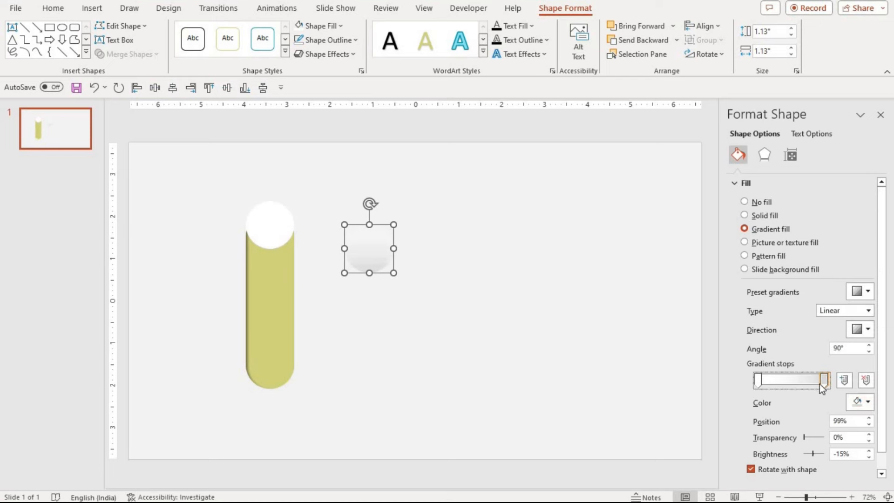
{"action": "left_click_drag", "start_coordinate": [379, 261], "coordinate": [273, 236]}
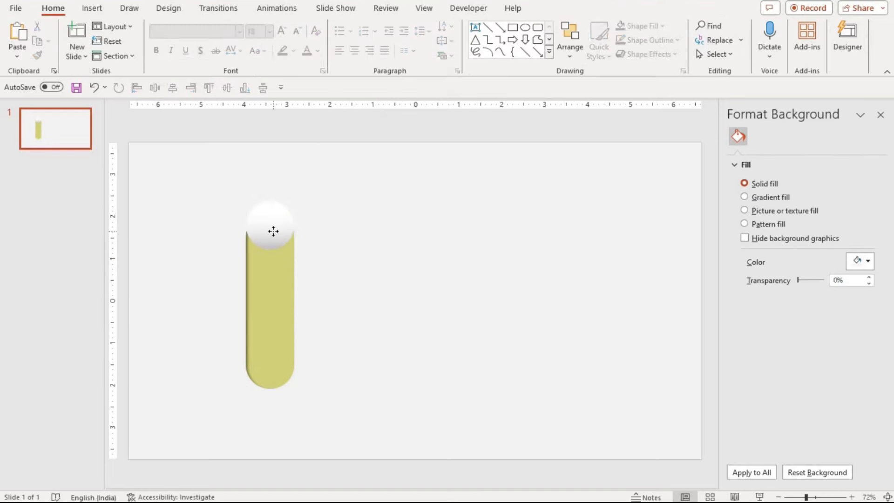
Duplicate the gradient circle beside the bar and change the copy's fill to solid black
{"action": "left_click", "coordinate": [274, 232]}
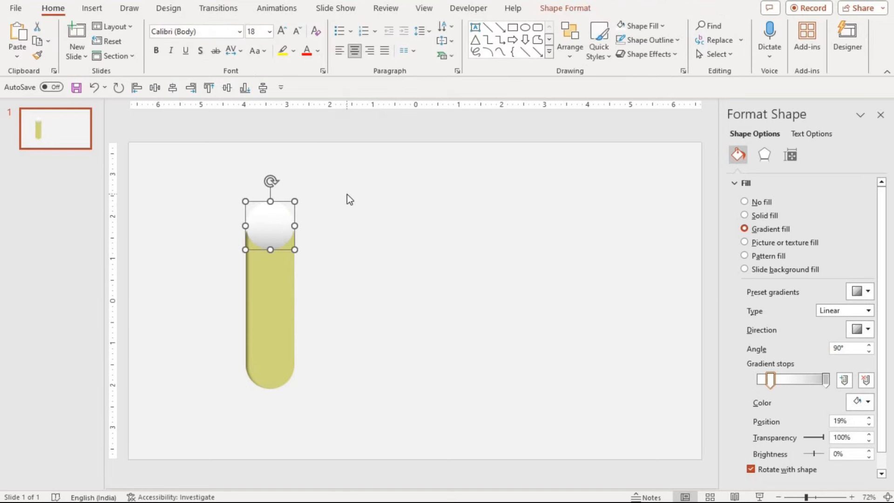
{"action": "left_click_drag", "start_coordinate": [284, 210], "coordinate": [378, 226]}
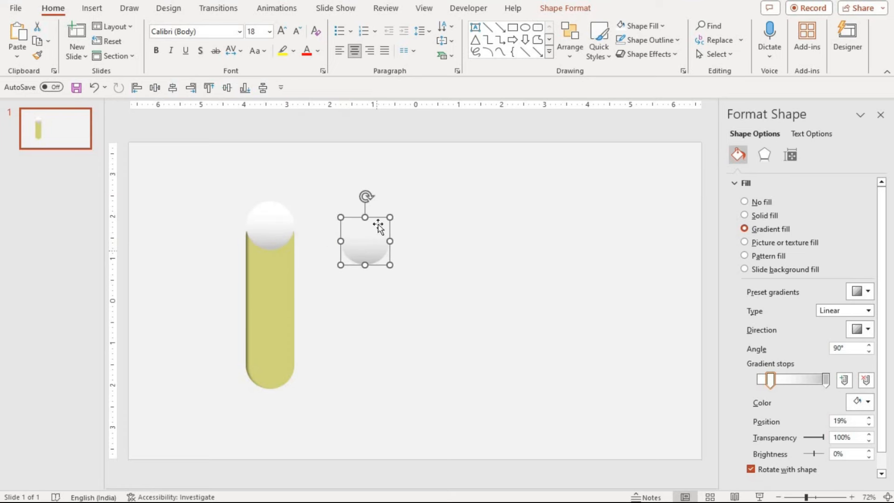
{"action": "left_click", "coordinate": [762, 216]}
{"action": "left_click", "coordinate": [858, 289]}
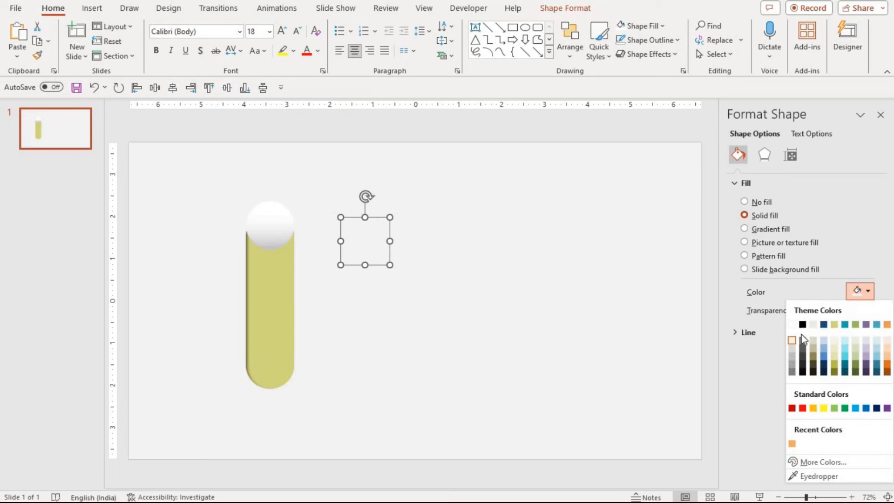
{"action": "left_click", "coordinate": [802, 324]}
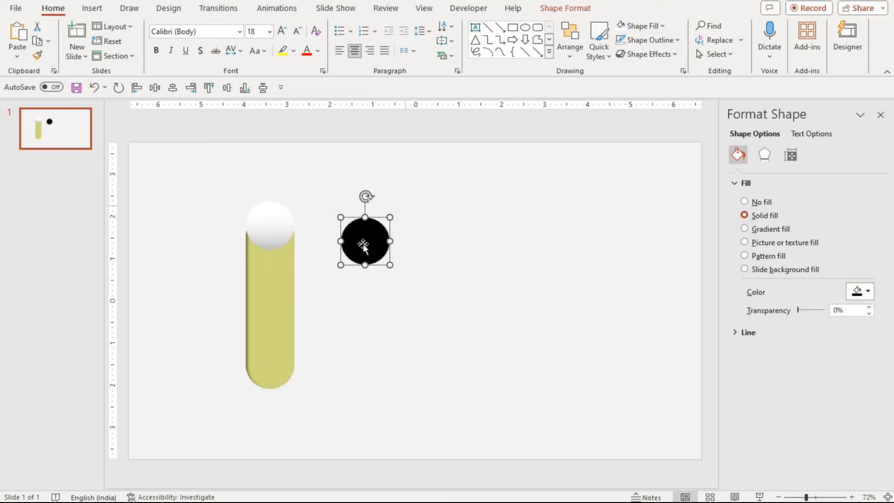
Set the black circle's fill transparency to 63%
{"action": "left_click_drag", "start_coordinate": [361, 252], "coordinate": [359, 254]}
{"action": "left_click", "coordinate": [762, 161]}
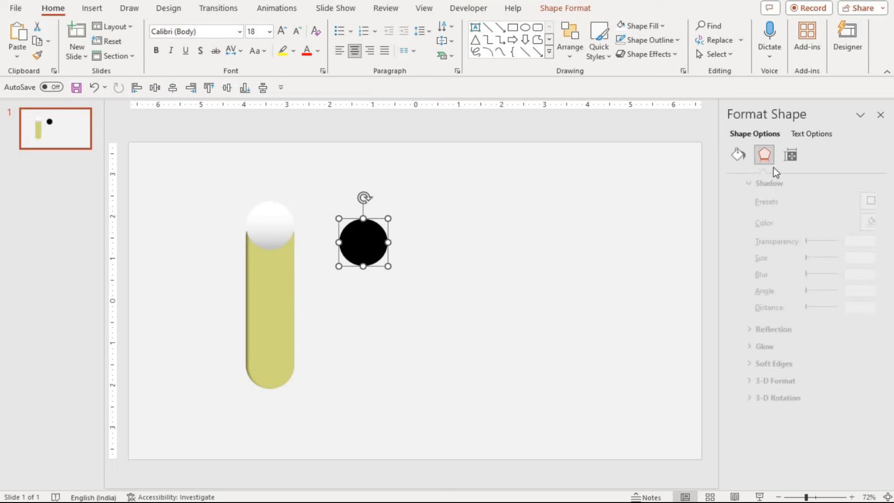
{"action": "left_click", "coordinate": [868, 202]}
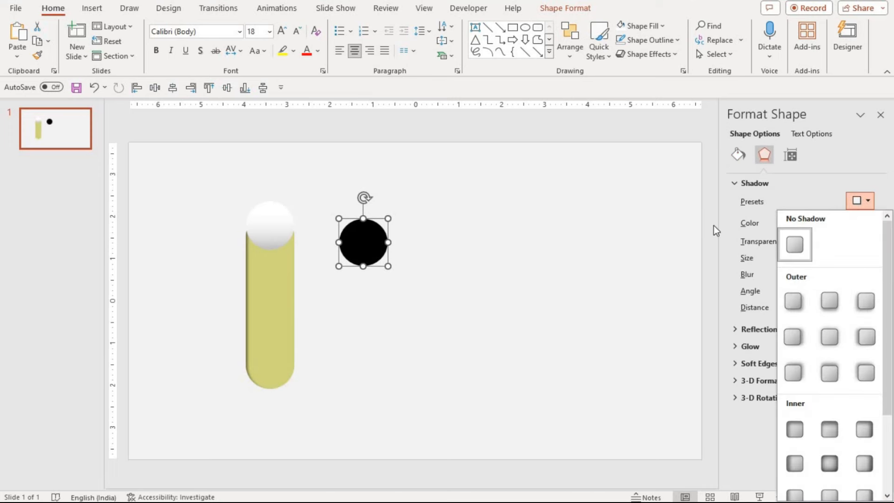
{"action": "left_click", "coordinate": [714, 226]}
{"action": "left_click", "coordinate": [739, 184]}
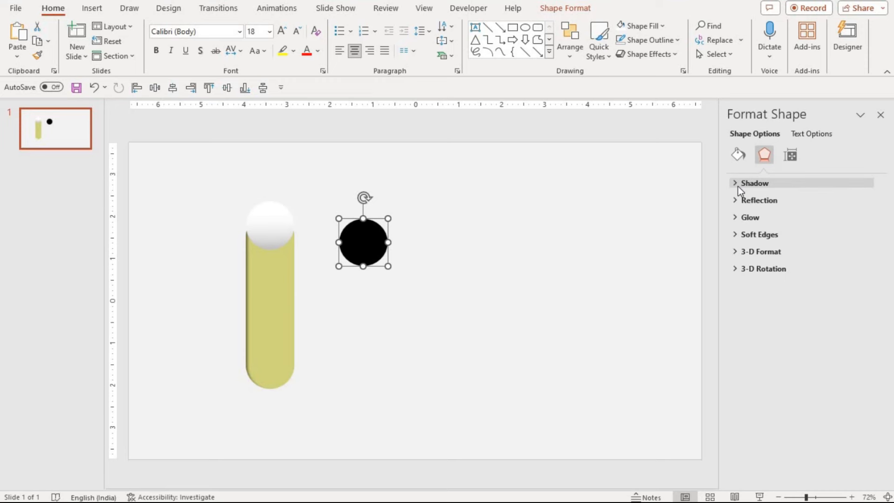
{"action": "left_click", "coordinate": [739, 155]}
{"action": "mouse_move", "coordinate": [815, 310]}
{"action": "left_mouse_down"}
{"action": "mouse_move", "coordinate": [828, 312]}
{"action": "mouse_move", "coordinate": [812, 315]}
{"action": "left_mouse_up"}
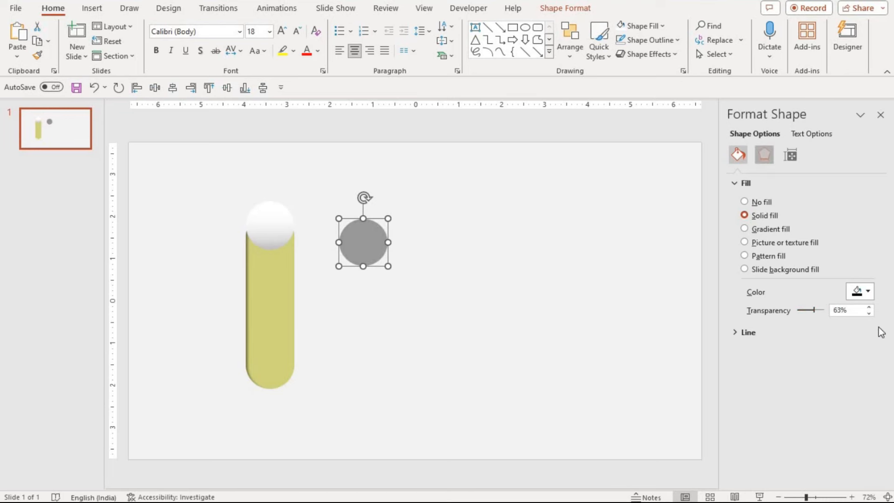
Apply 20 pt soft edges to the semi-transparent black circle
{"action": "left_click", "coordinate": [764, 155]}
{"action": "left_click", "coordinate": [772, 238]}
{"action": "left_click_drag", "start_coordinate": [761, 271], "coordinate": [774, 272]}
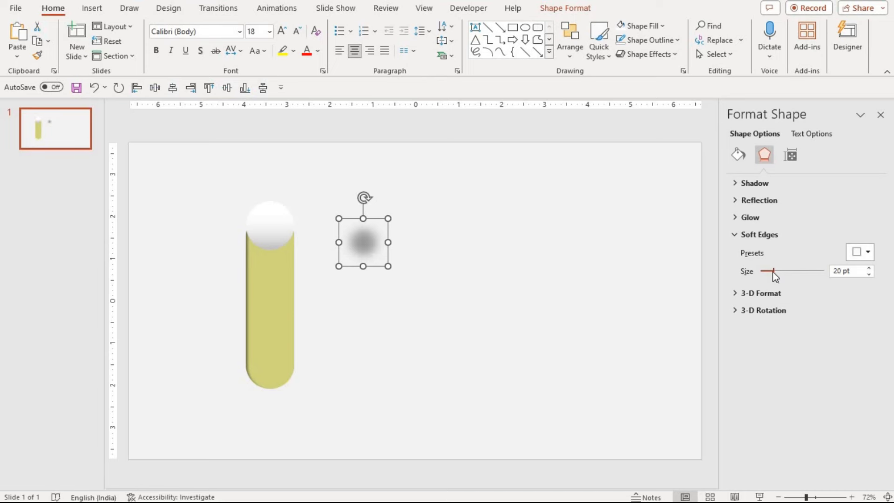
Enlarge the blurred circle to 1.73" around the bar's upper end and send it behind the white and gradient circles
{"action": "left_click_drag", "start_coordinate": [359, 243], "coordinate": [313, 204]}
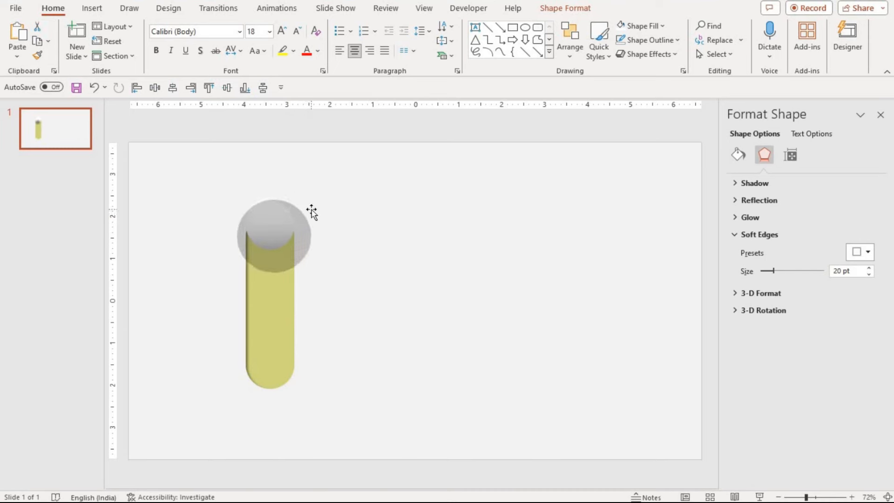
{"action": "left_click_drag", "start_coordinate": [266, 238], "coordinate": [268, 244]}
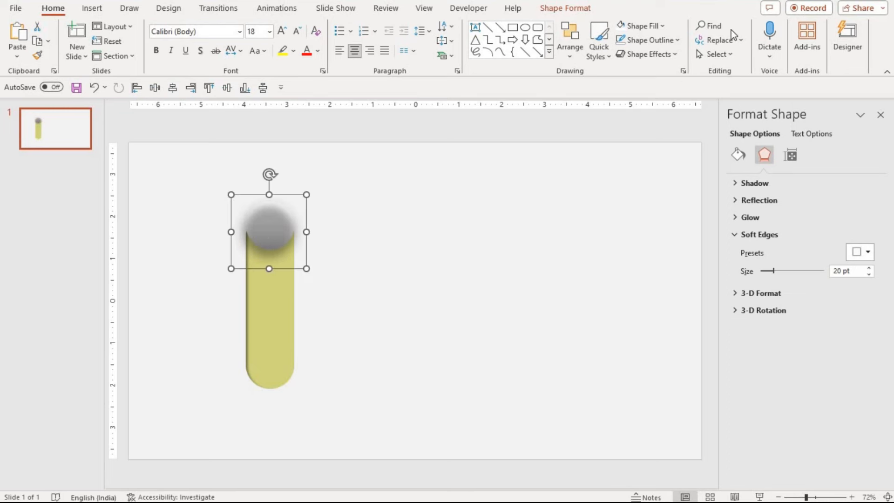
{"action": "left_click", "coordinate": [586, 11]}
{"action": "left_click", "coordinate": [648, 44]}
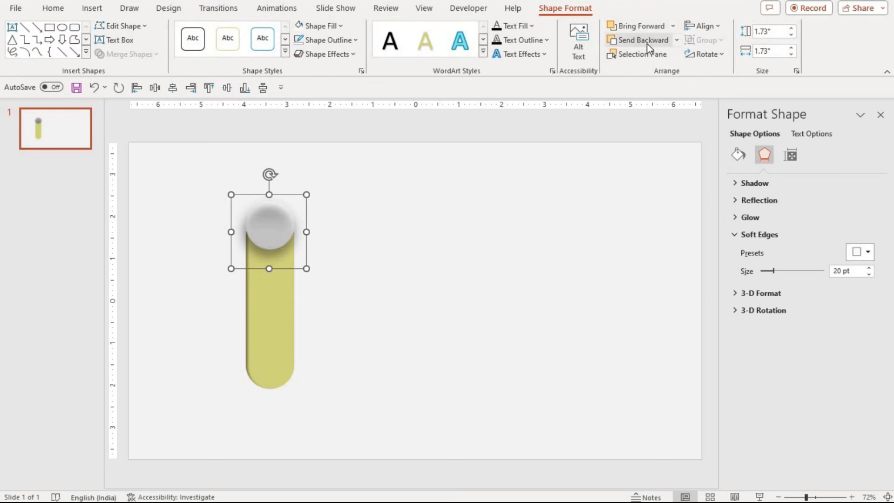
{"action": "left_click", "coordinate": [648, 44]}
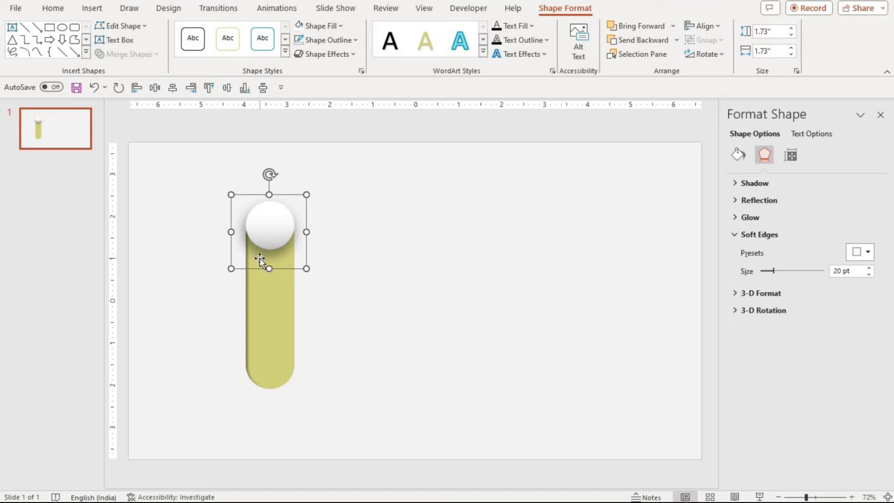
Select the white, gradient and blurred shadow circles at the bar's upper end and group them
{"action": "left_click", "coordinate": [289, 301]}
{"action": "left_click_drag", "start_coordinate": [210, 174], "coordinate": [341, 291]}
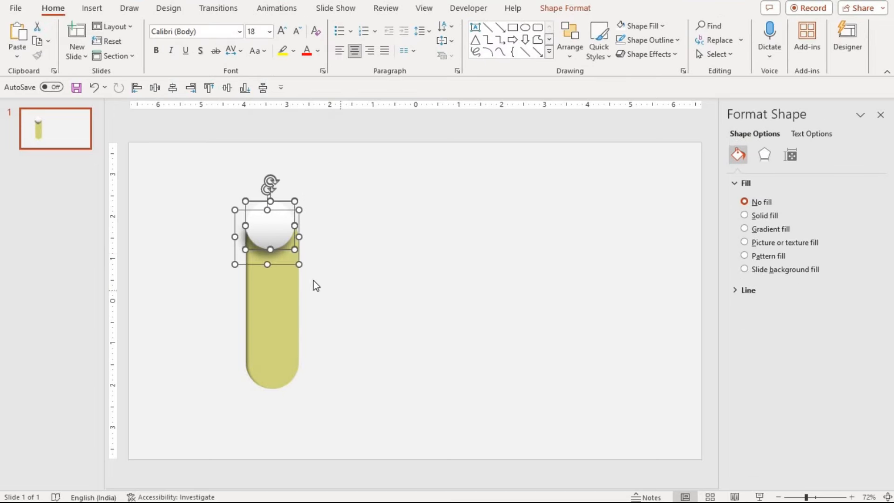
{"action": "right_click", "coordinate": [269, 233]}
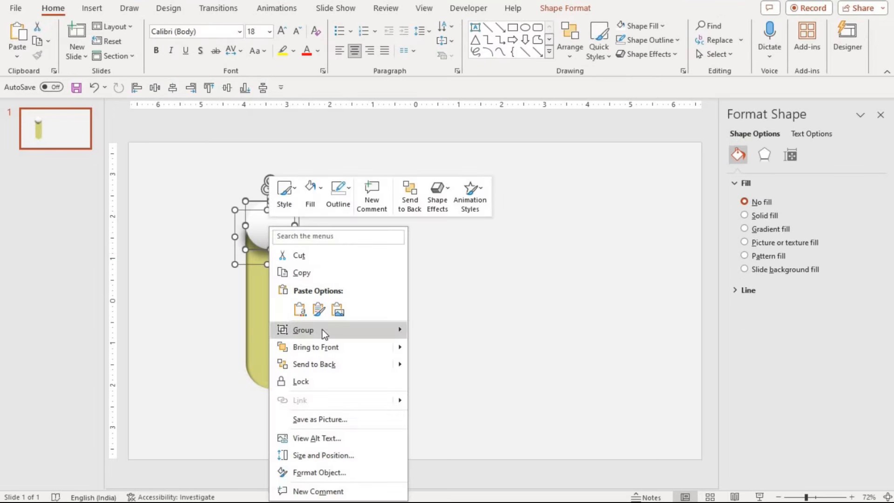
{"action": "mouse_move", "coordinate": [323, 329]}
{"action": "left_click", "coordinate": [438, 331]}
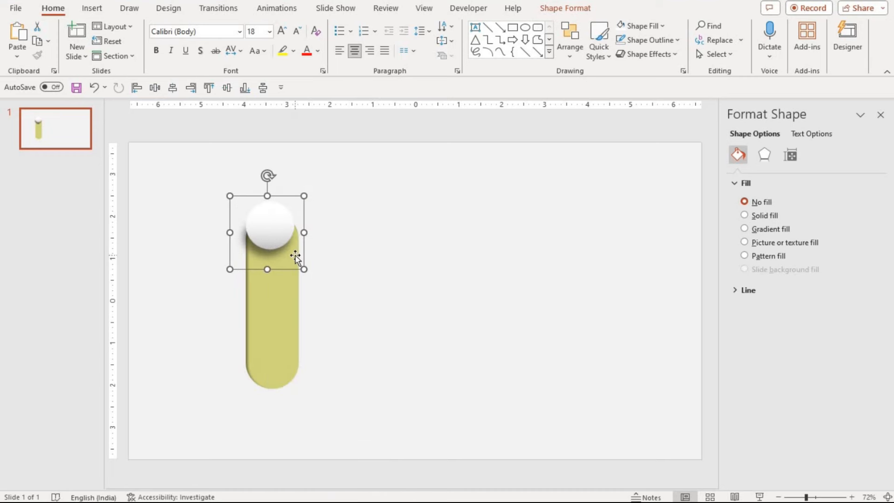
Select the circle group together with the bar and make three evenly spaced copies across the slide
{"action": "left_click", "coordinate": [287, 255]}
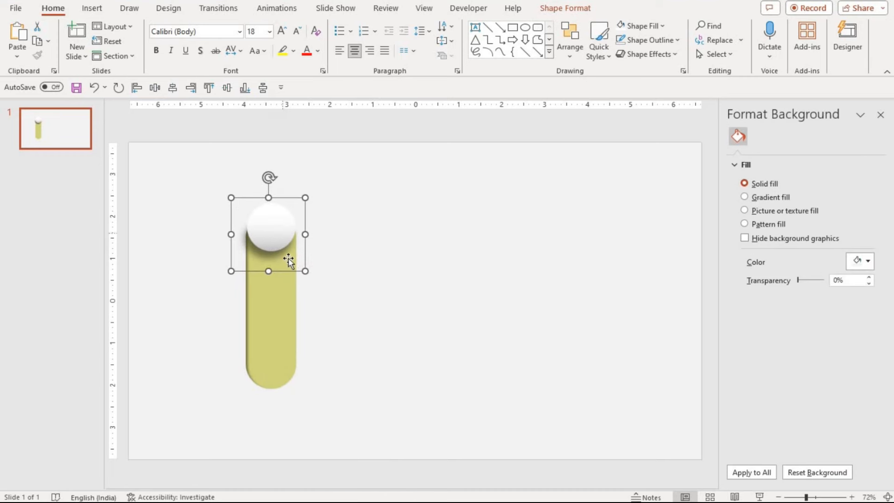
{"action": "left_click", "coordinate": [271, 306], "text": "shift"}
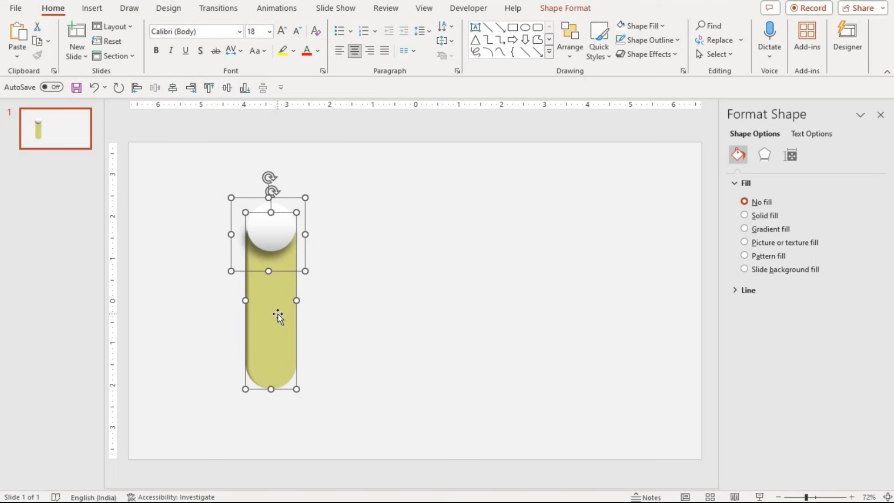
{"action": "left_click_drag", "start_coordinate": [282, 315], "coordinate": [379, 324]}
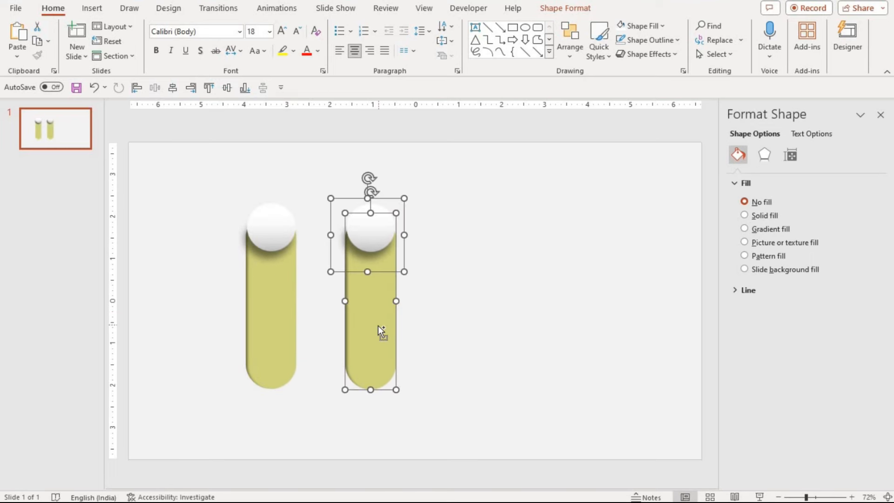
{"action": "key", "text": "ctrl+d"}
{"action": "key", "text": "ctrl+d"}
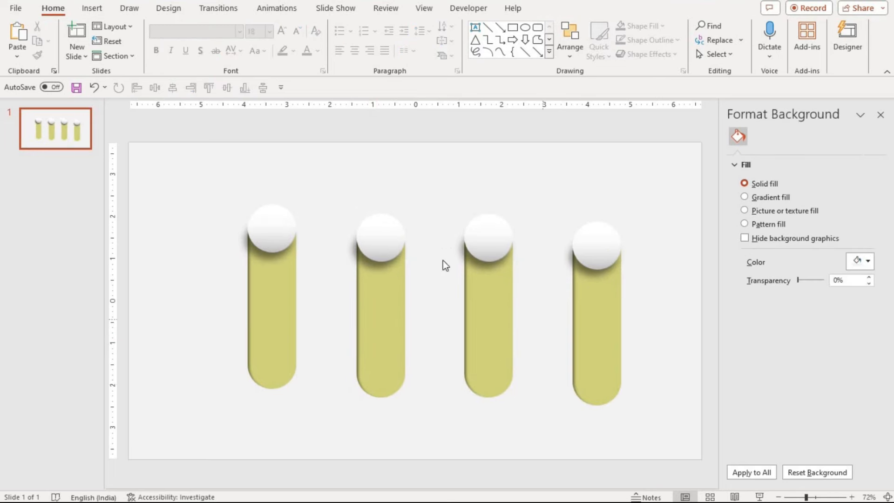
Move the circle group on the second bar straight down to the bar's lower end
{"action": "left_click", "coordinate": [373, 239]}
{"action": "key", "text": "Down"}
{"action": "key", "text": "Down"}
{"action": "key", "text": "Down"}
{"action": "key", "text": "Down"}
{"action": "key", "text": "Down"}
{"action": "key", "text": "Down"}
{"action": "key", "text": "Down"}
{"action": "key", "text": "Down"}
{"action": "key", "text": "Down"}
{"action": "key", "text": "Down"}
{"action": "key", "text": "Down"}
{"action": "key", "text": "Down"}
{"action": "key", "text": "Down"}
{"action": "key", "text": "Down"}
{"action": "key", "text": "Down"}
{"action": "key", "text": "Down"}
{"action": "key", "text": "Down"}
{"action": "key", "text": "Down"}
{"action": "key", "text": "Down"}
{"action": "key", "text": "Down"}
{"action": "key", "text": "Down"}
{"action": "key", "text": "Down"}
{"action": "key", "text": "Down"}
{"action": "key", "text": "Down"}
{"action": "key", "text": "Down"}
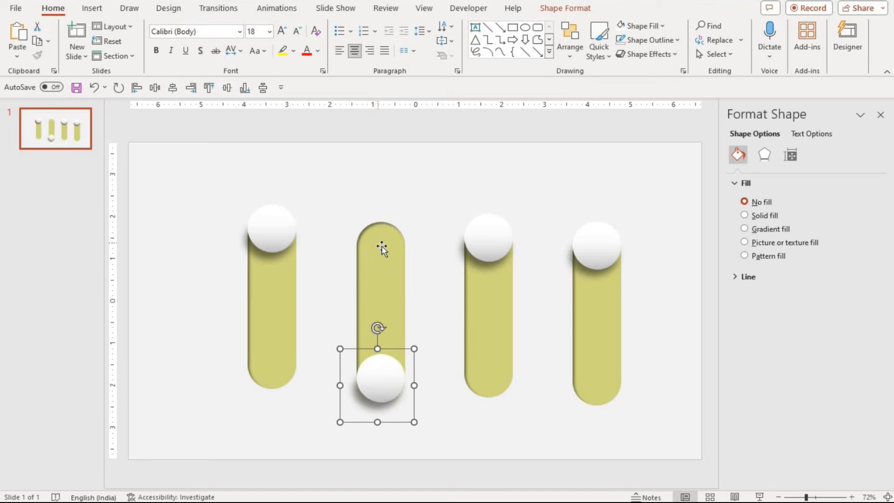
Move the circle group on the fourth bar straight down to the bar's lower end
{"action": "left_click", "coordinate": [603, 258]}
{"action": "key", "text": "Down"}
{"action": "key", "text": "Down"}
{"action": "key", "text": "Down"}
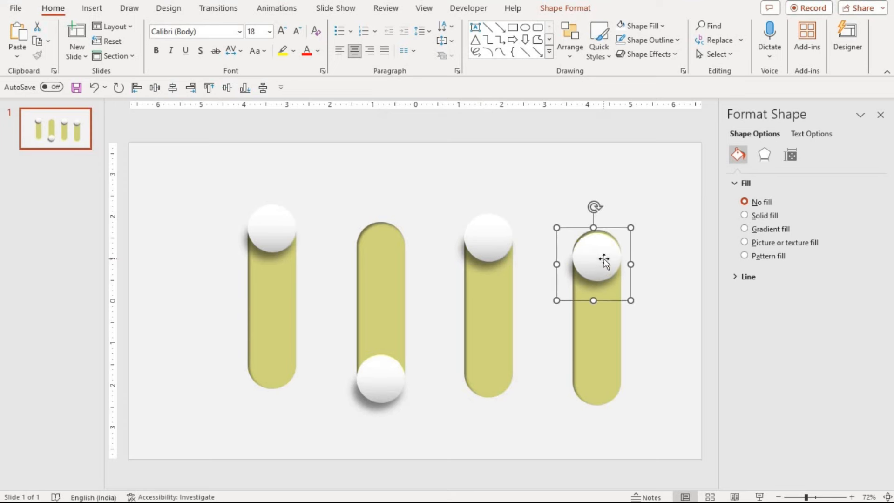
{"action": "key", "text": "Down"}
{"action": "key", "text": "Down"}
{"action": "key", "text": "Down"}
{"action": "key", "text": "Down"}
{"action": "key", "text": "Down"}
{"action": "key", "text": "Down"}
{"action": "key", "text": "Down"}
{"action": "key", "text": "Down"}
{"action": "key", "text": "Down"}
{"action": "key", "text": "Down"}
{"action": "key", "text": "Down"}
{"action": "key", "text": "Down"}
{"action": "key", "text": "Down"}
{"action": "key", "text": "Down"}
{"action": "key", "text": "Down"}
{"action": "key", "text": "Down"}
{"action": "key", "text": "Down"}
{"action": "key", "text": "Down"}
{"action": "key", "text": "Down"}
{"action": "key", "text": "Down"}
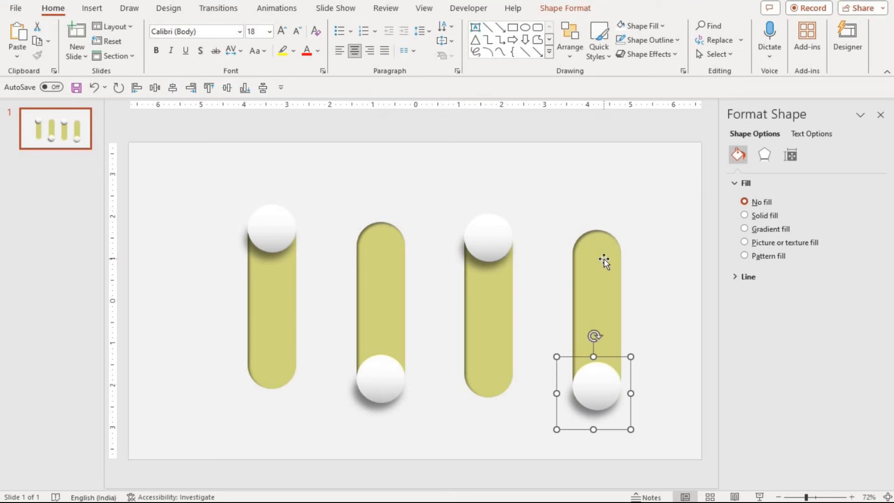
{"action": "key", "text": "ctrl+Down"}
{"action": "key", "text": "ctrl+Down"}
{"action": "key", "text": "ctrl+Up"}
Select the first bar together with its circle and group them
{"action": "left_click", "coordinate": [275, 340]}
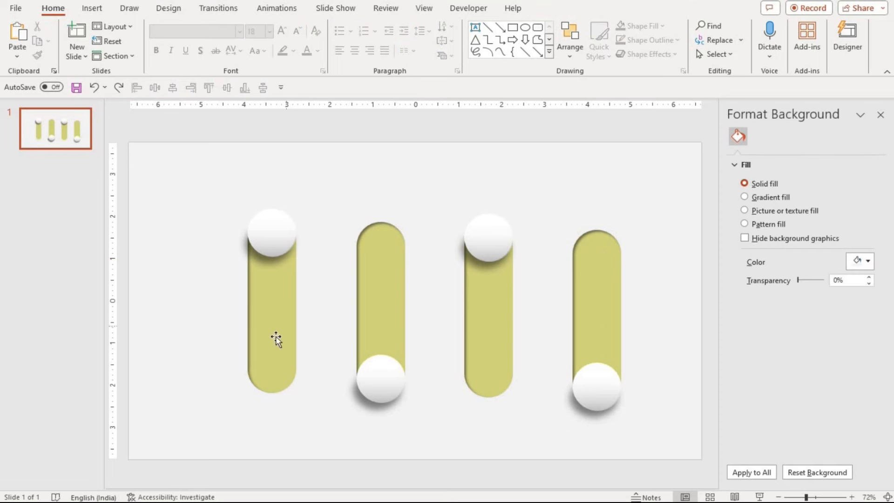
{"action": "left_click", "coordinate": [275, 239]}
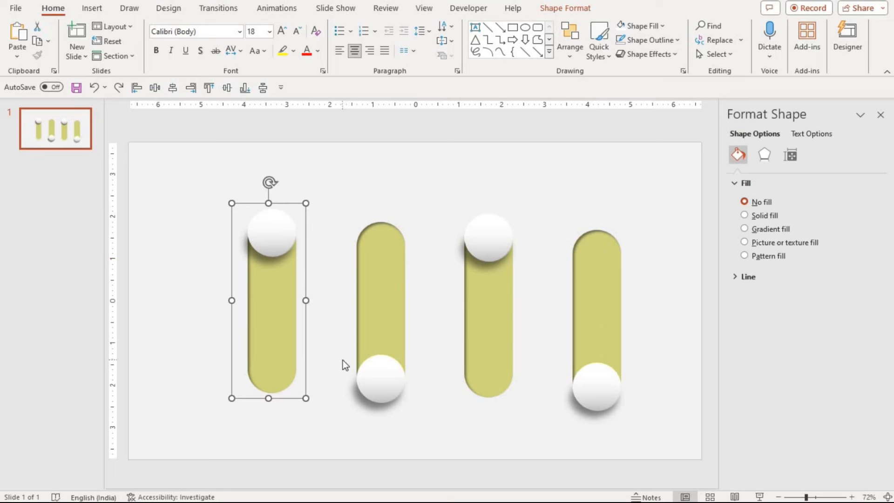
{"action": "left_click", "coordinate": [345, 364]}
{"action": "left_click", "coordinate": [285, 240]}
{"action": "left_click", "coordinate": [279, 328], "text": "shift"}
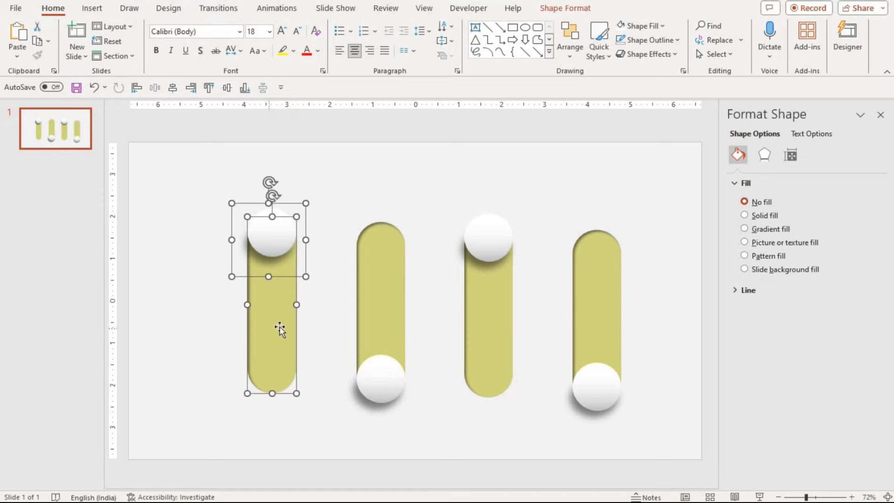
{"action": "key", "text": "ctrl+g"}
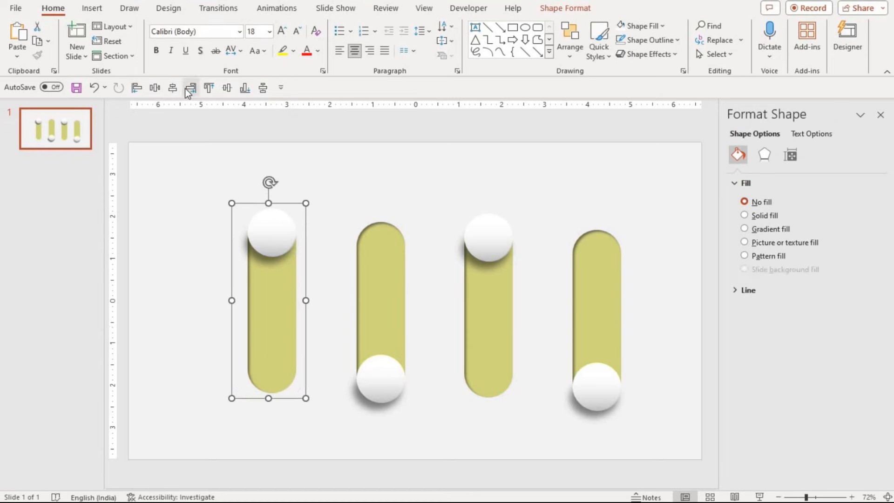
Group the second bar with its circle and align the group to the slide's vertical middle
{"action": "left_click", "coordinate": [379, 345]}
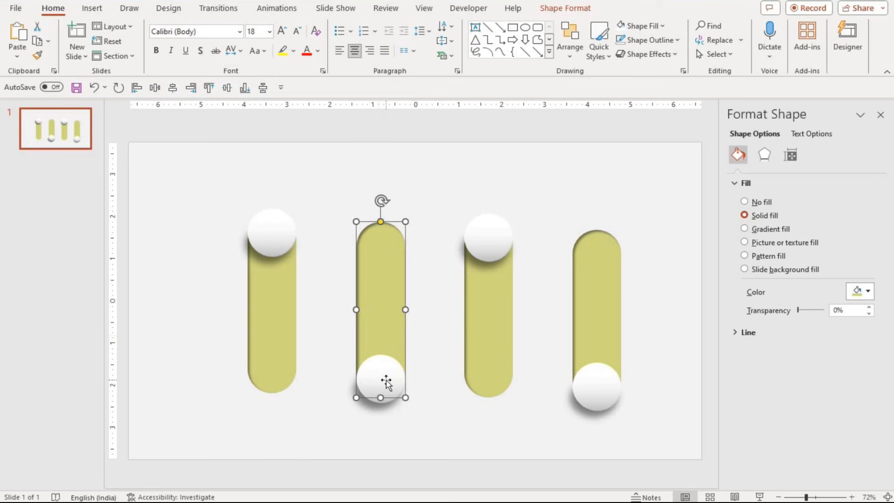
{"action": "left_click", "coordinate": [386, 369], "text": "shift"}
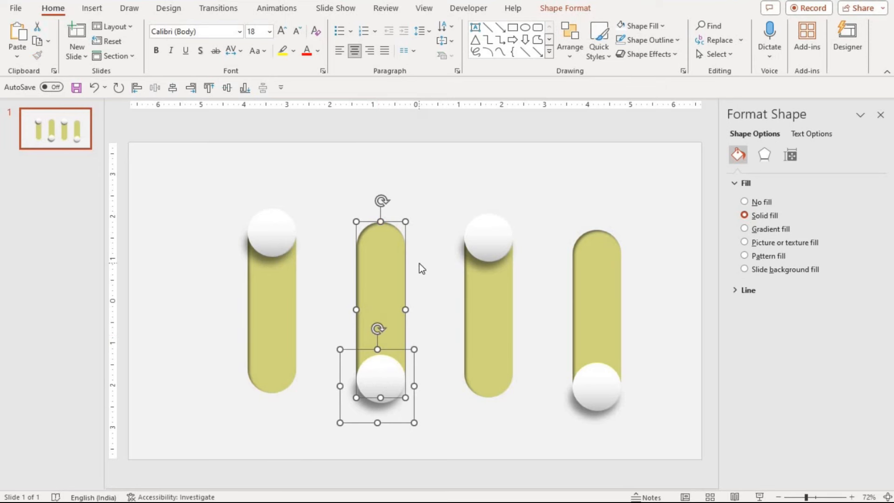
{"action": "key", "text": "ctrl+g"}
{"action": "left_click", "coordinate": [227, 88]}
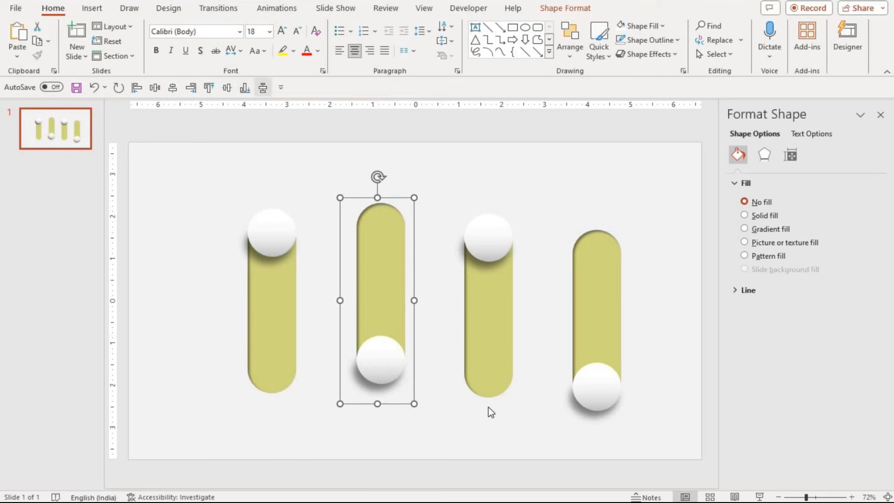
Group all parts of the third bar and its circle and align the group to the slide's vertical middle
{"action": "left_click", "coordinate": [499, 359]}
{"action": "left_click", "coordinate": [483, 248], "text": "shift"}
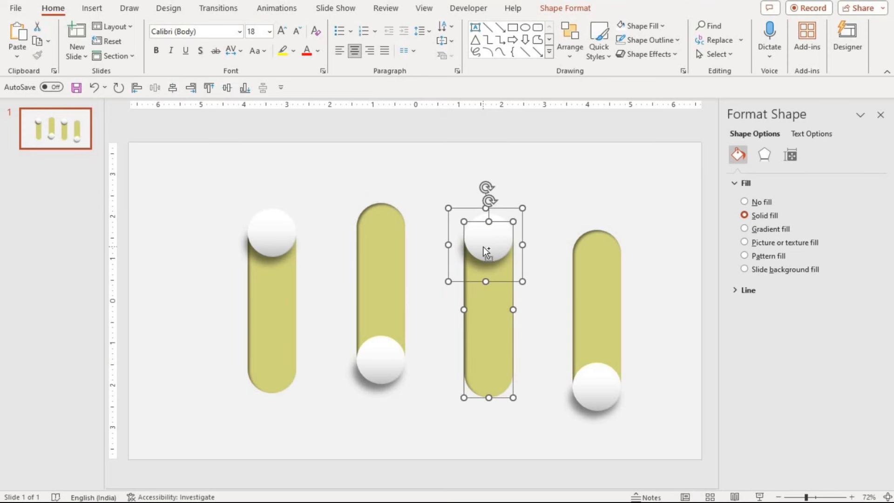
{"action": "key", "text": "ctrl+shift+g"}
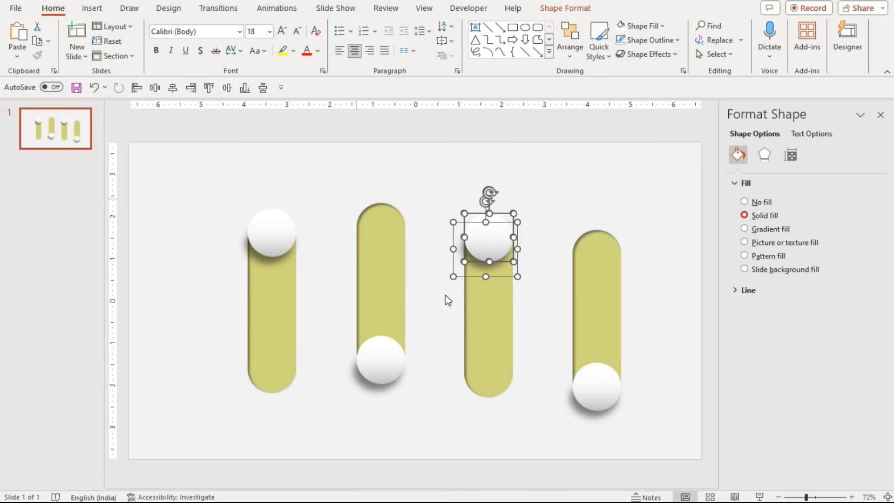
{"action": "left_click", "coordinate": [494, 335], "text": "shift"}
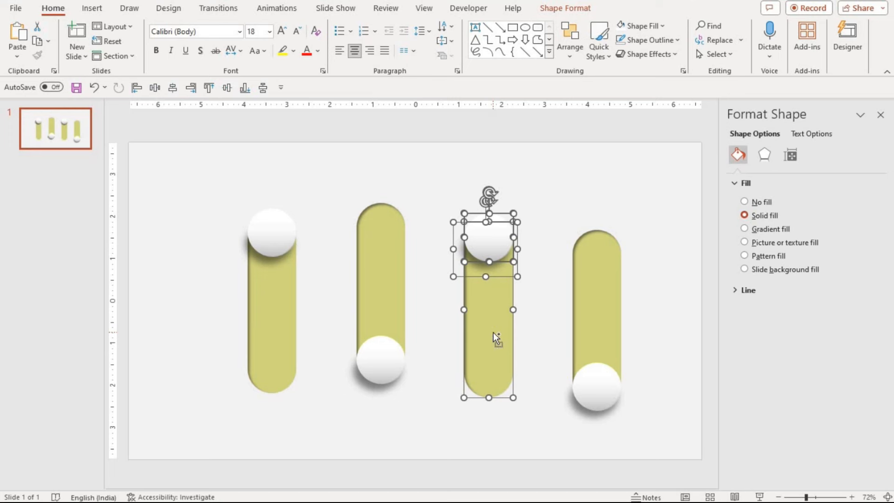
{"action": "key", "text": "ctrl+g"}
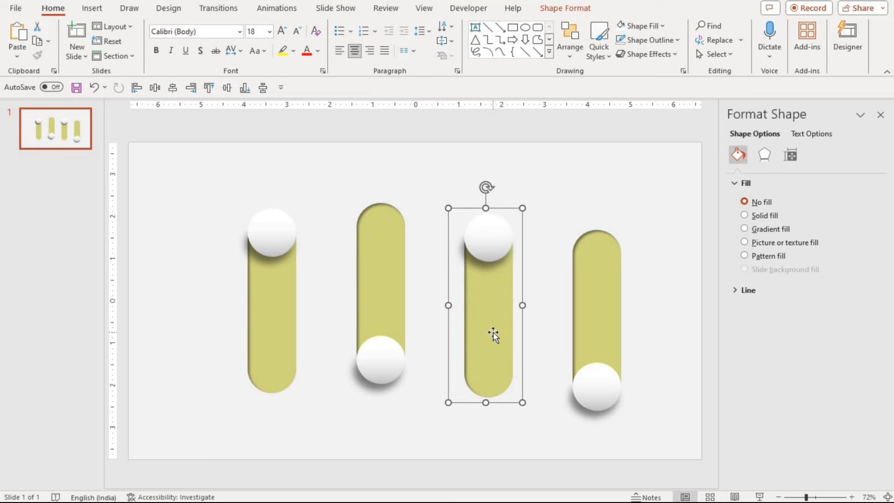
{"action": "left_click", "coordinate": [223, 91]}
Group the fourth bar with its circle and align the group to the slide's vertical middle
{"action": "left_click", "coordinate": [603, 315]}
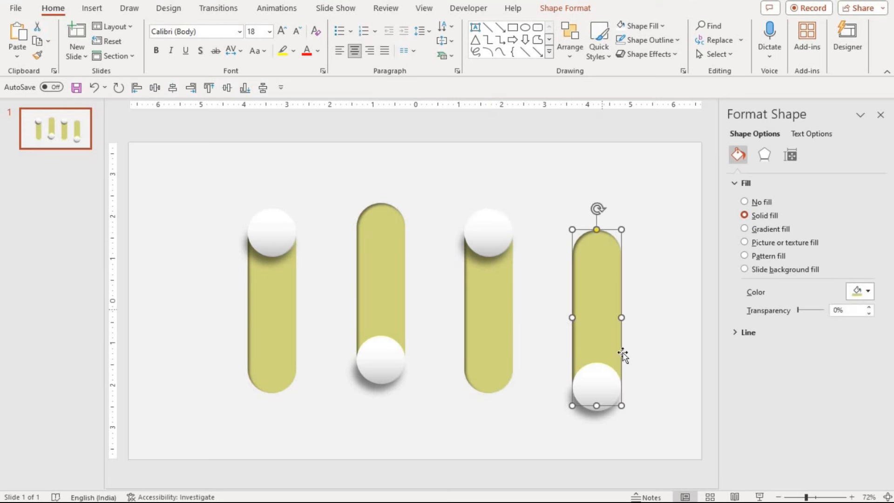
{"action": "left_click", "coordinate": [601, 390], "text": "shift"}
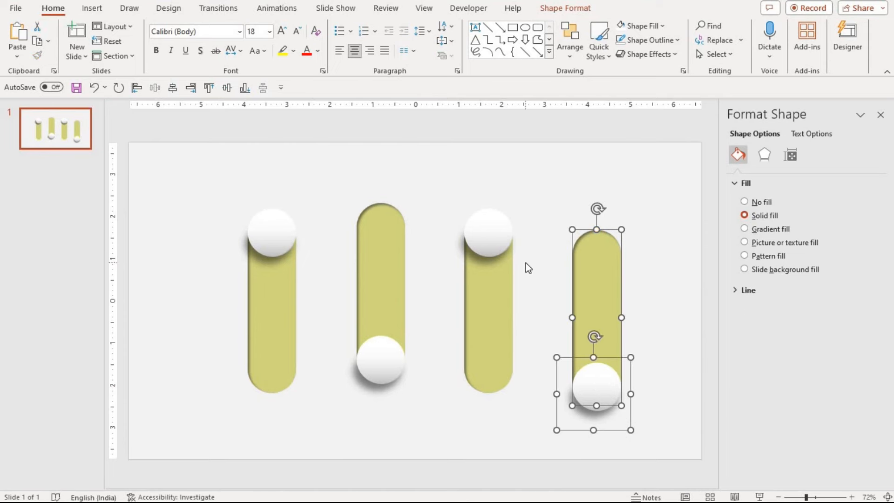
{"action": "key", "text": "ctrl+g"}
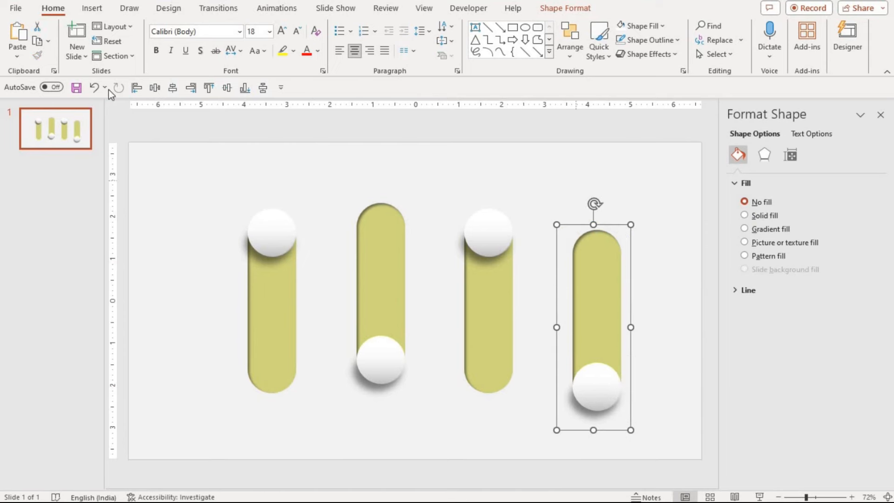
{"action": "left_click", "coordinate": [241, 87]}
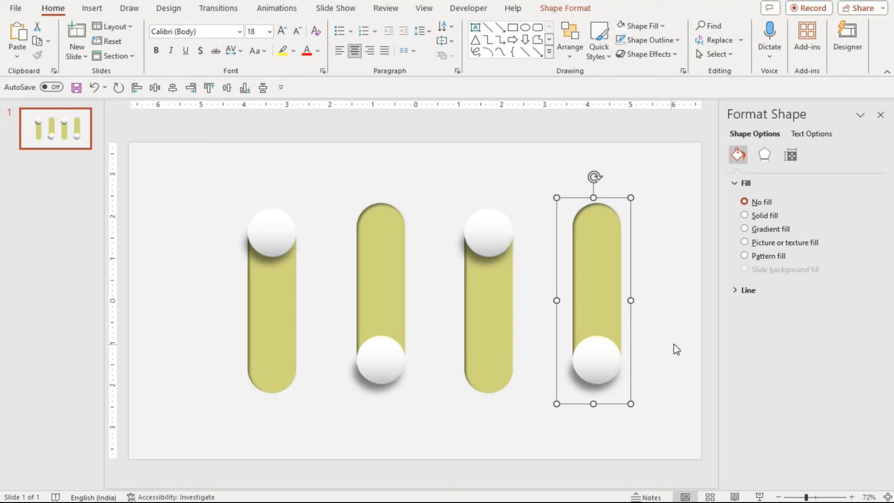
Select all four bar groups and centre the whole row horizontally on the slide
{"action": "left_click", "coordinate": [634, 344]}
{"action": "key", "text": "ctrl+a"}
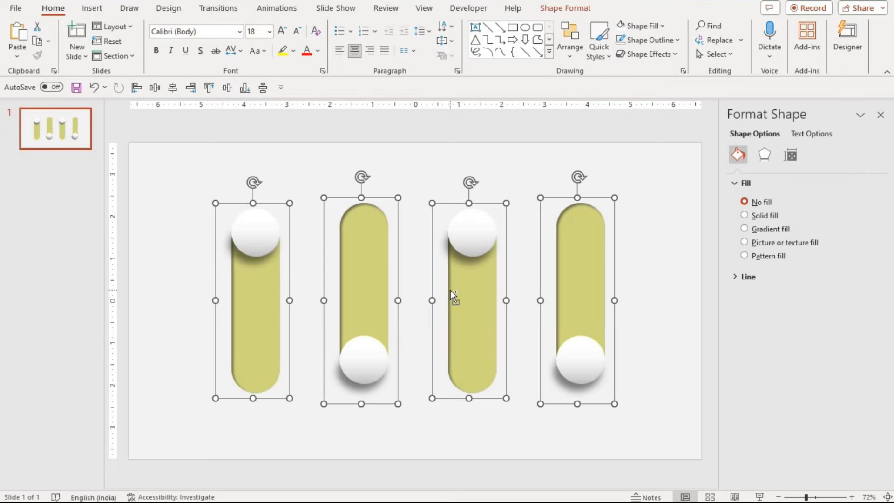
{"action": "left_click", "coordinate": [470, 424]}
Fill the second bar with dark blue, the third bar with orange and the fourth bar with teal blue
{"action": "double_click", "coordinate": [364, 279]}
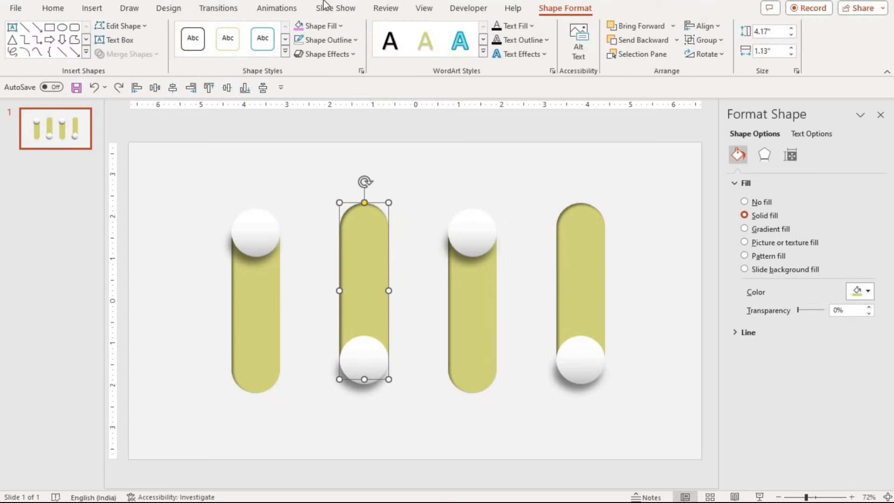
{"action": "left_click", "coordinate": [334, 26]}
{"action": "left_click", "coordinate": [330, 57]}
{"action": "left_click", "coordinate": [464, 332]}
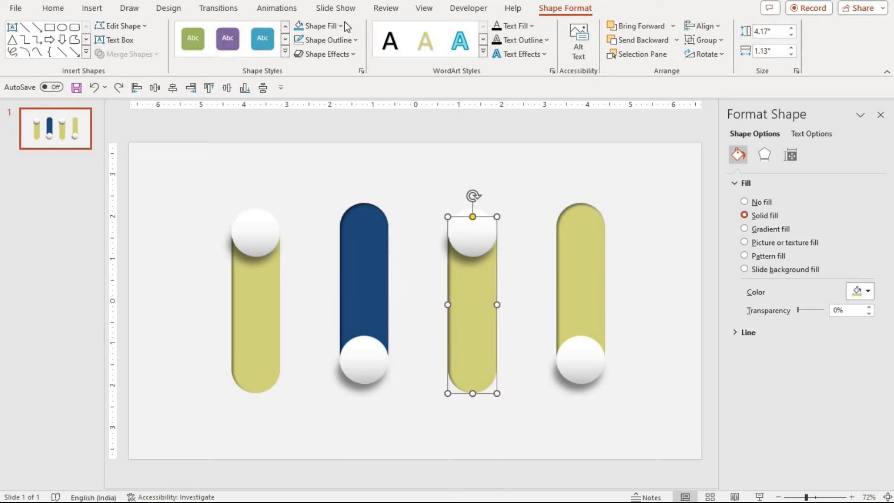
{"action": "left_click", "coordinate": [346, 27]}
{"action": "left_click", "coordinate": [398, 57]}
{"action": "left_click", "coordinate": [591, 295]}
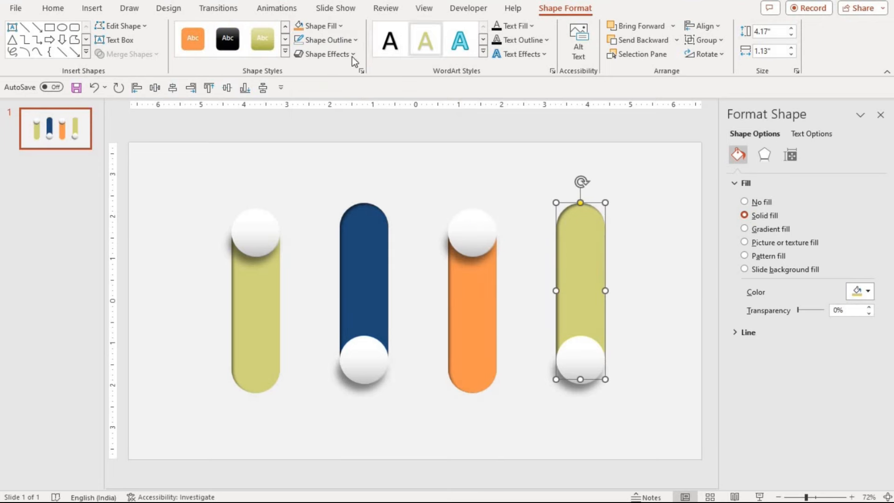
{"action": "left_click", "coordinate": [326, 26]}
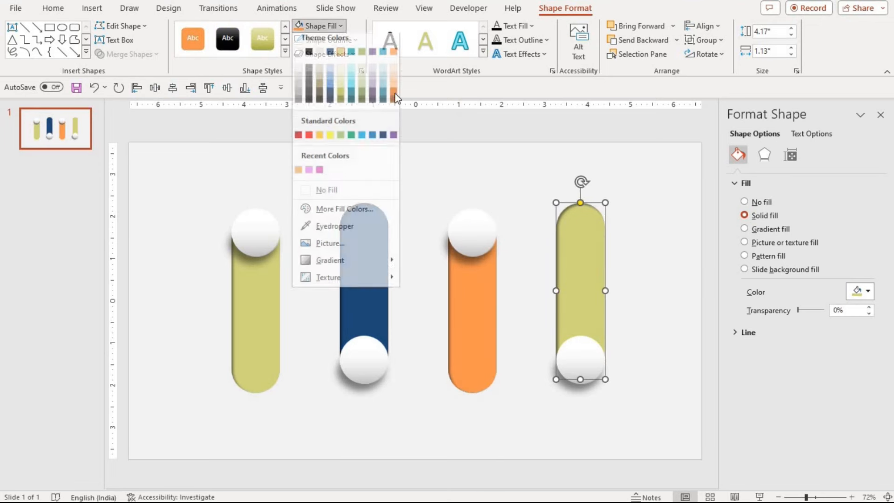
{"action": "left_click", "coordinate": [382, 57]}
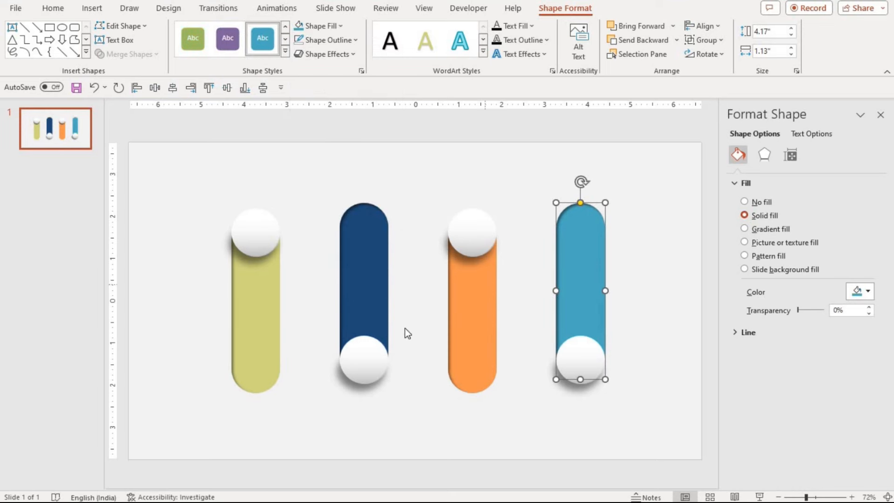
Add a text box above the first bar with the text "TITLE 01"
{"action": "left_click", "coordinate": [50, 10]}
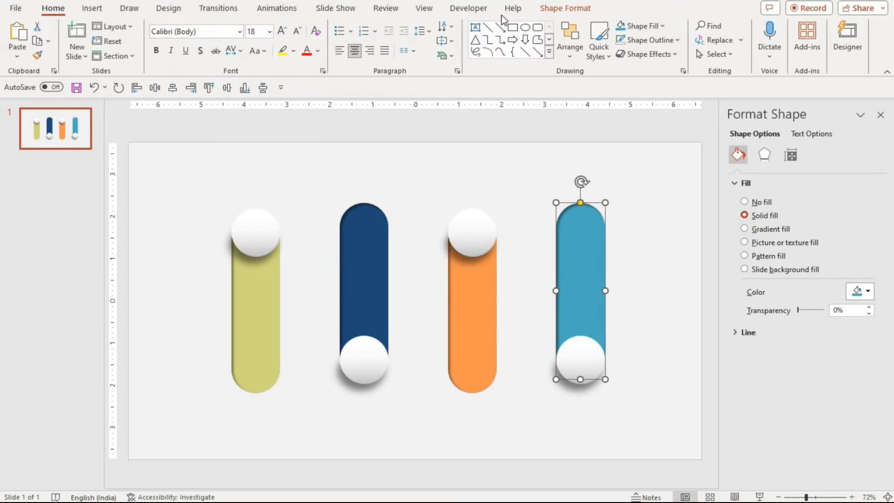
{"action": "left_click", "coordinate": [475, 27]}
{"action": "left_click_drag", "start_coordinate": [245, 166], "coordinate": [302, 181]}
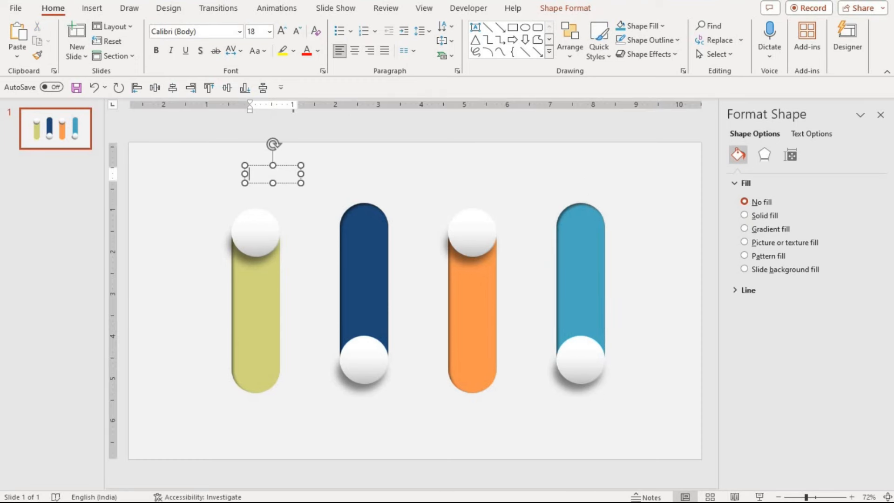
{"action": "type", "text": "TITLE 01"}
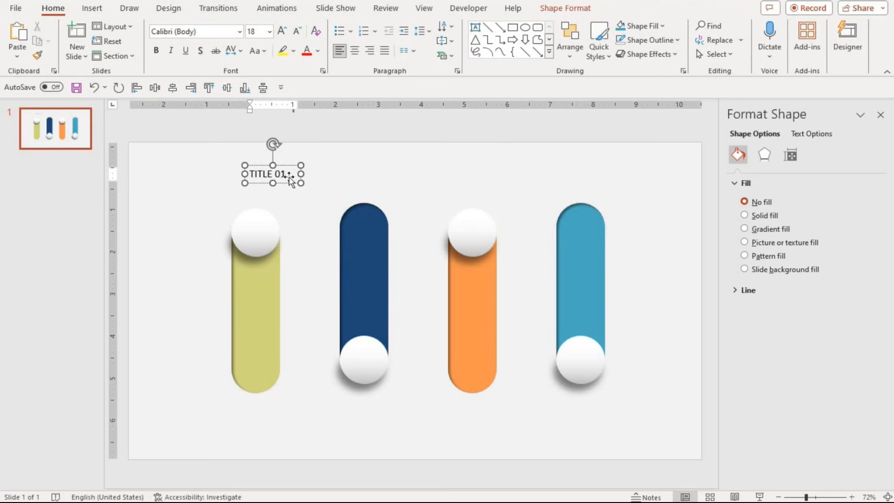
Make the "TITLE 01" text bold and open its font name for editing
{"action": "left_click", "coordinate": [289, 178]}
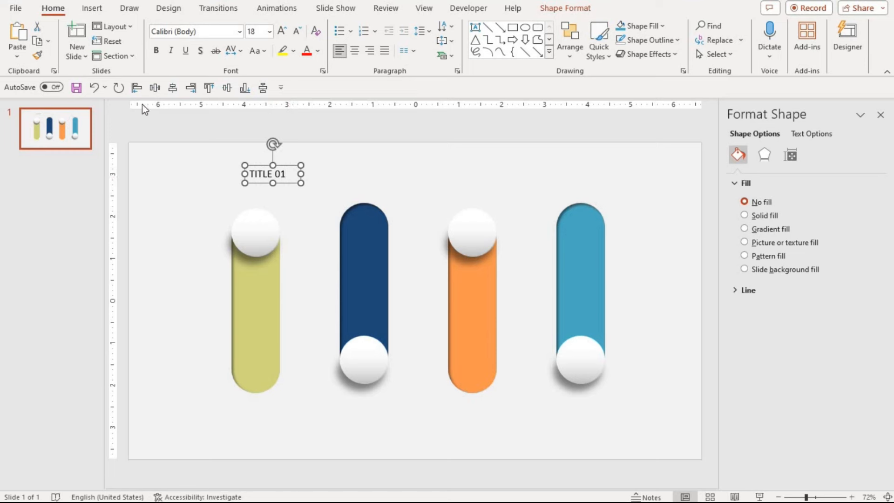
{"action": "left_click", "coordinate": [160, 51]}
{"action": "left_click", "coordinate": [225, 33]}
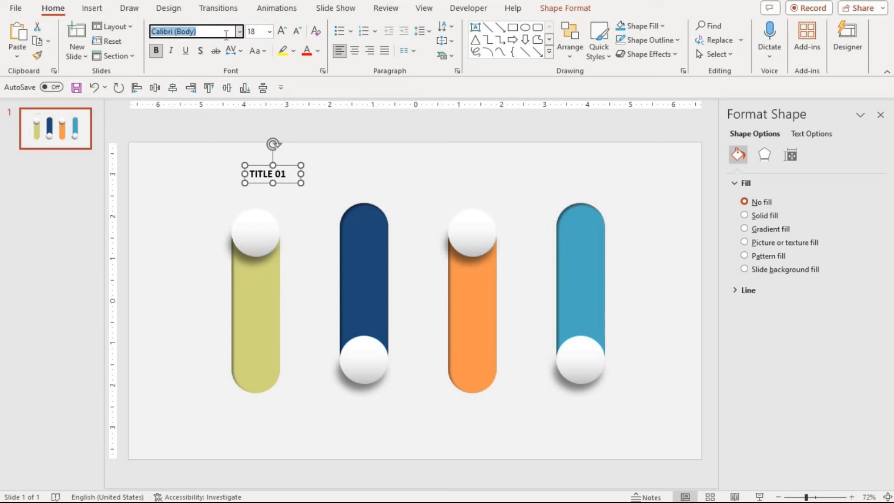